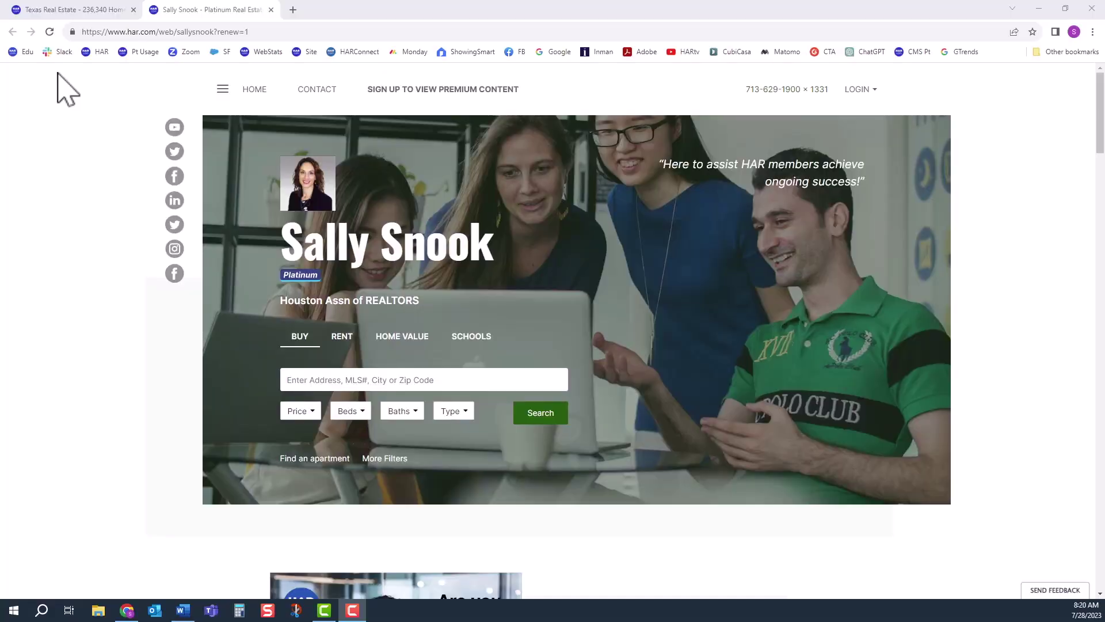
# Switch to the 'Texas Real Estate' tab showing the har.com homepage.
pyautogui.click(76, 11)
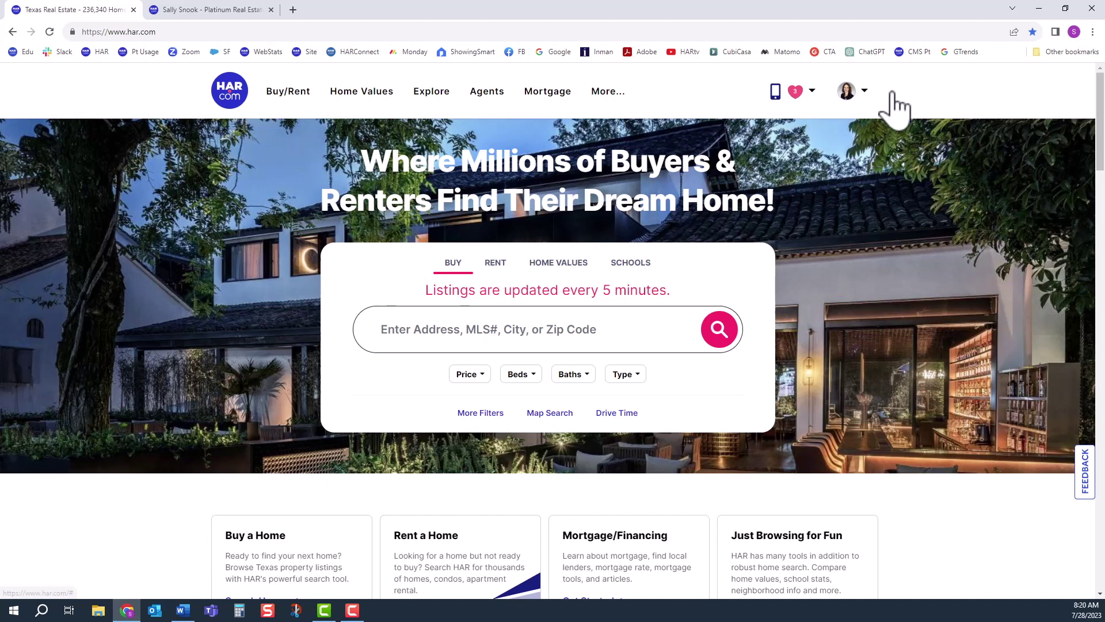
# Go to the Members Only Area from the avatar menu and open Manage Your Website via a 'websi' search.
pyautogui.click(864, 97)
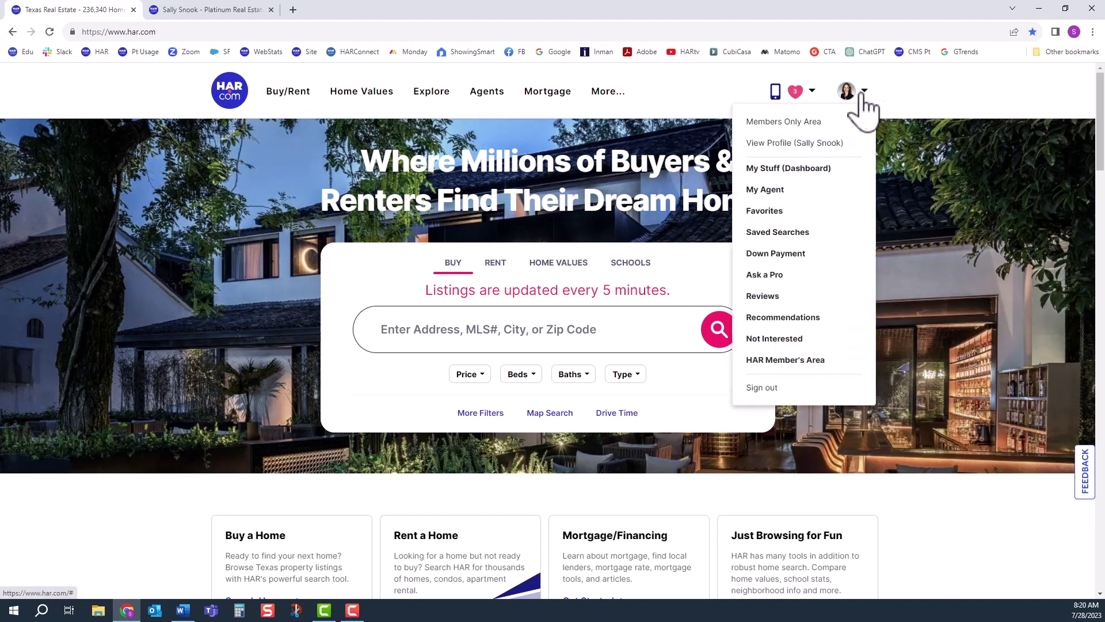
pyautogui.click(805, 123)
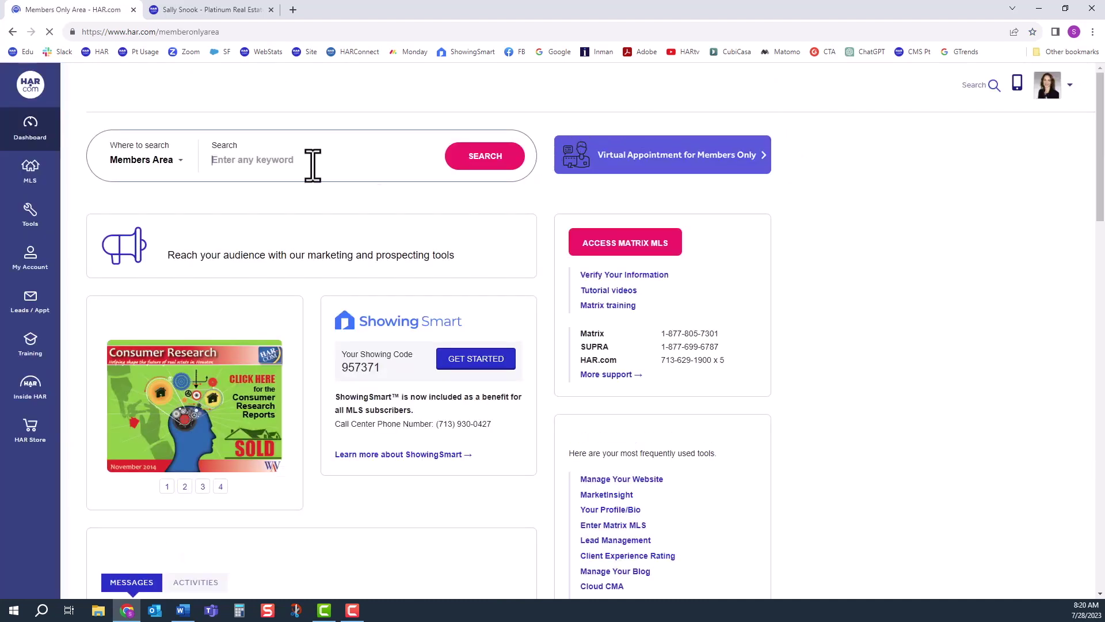
pyautogui.write('web')
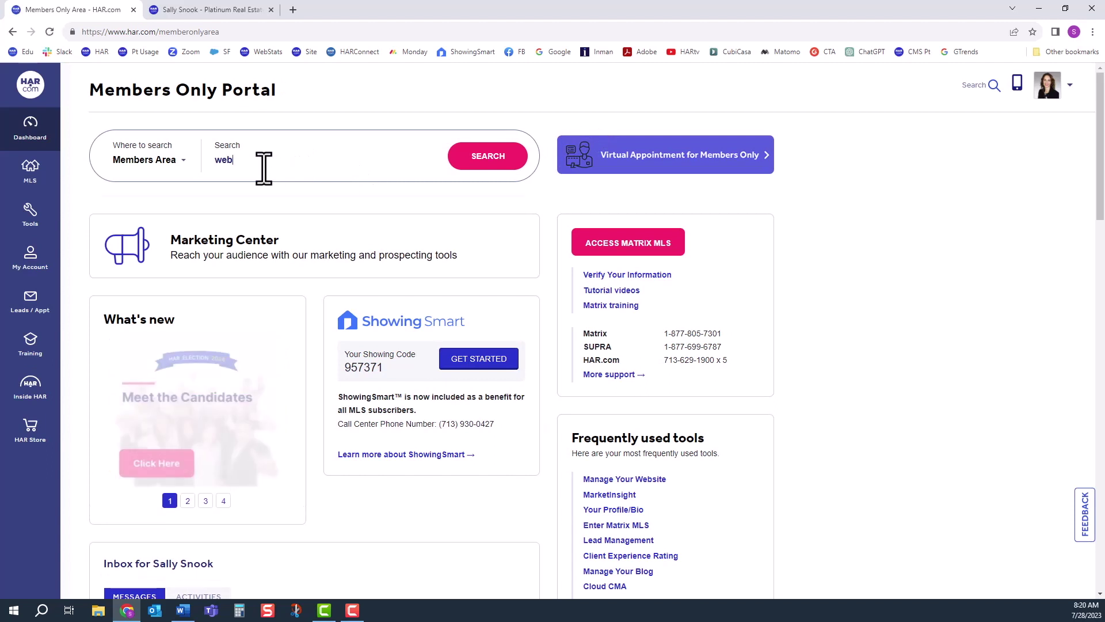
pyautogui.write('si')
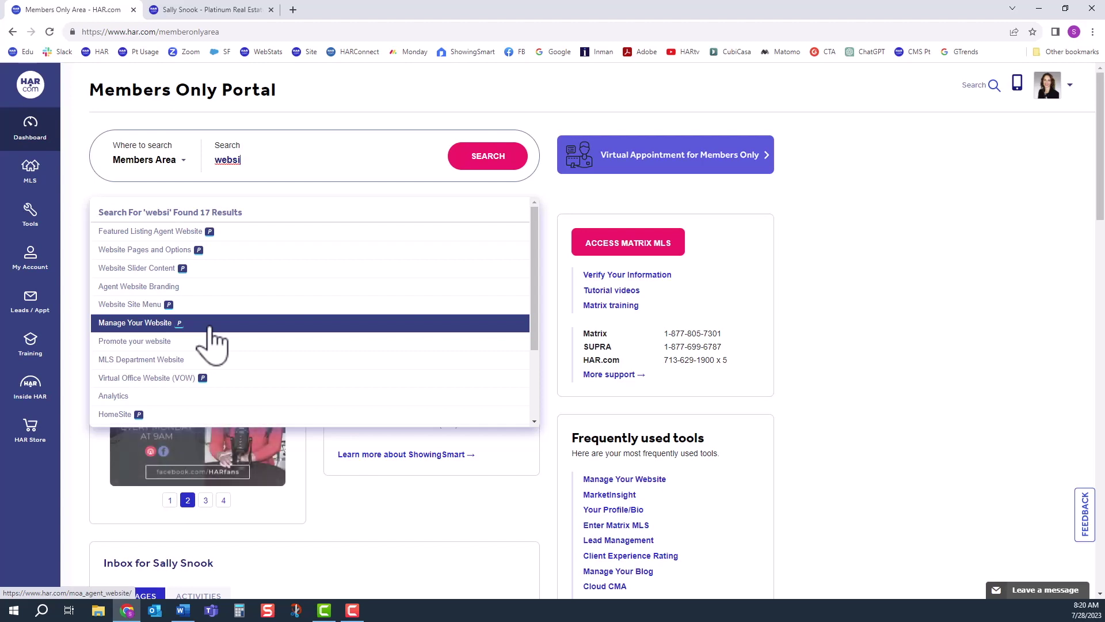
pyautogui.click(209, 329)
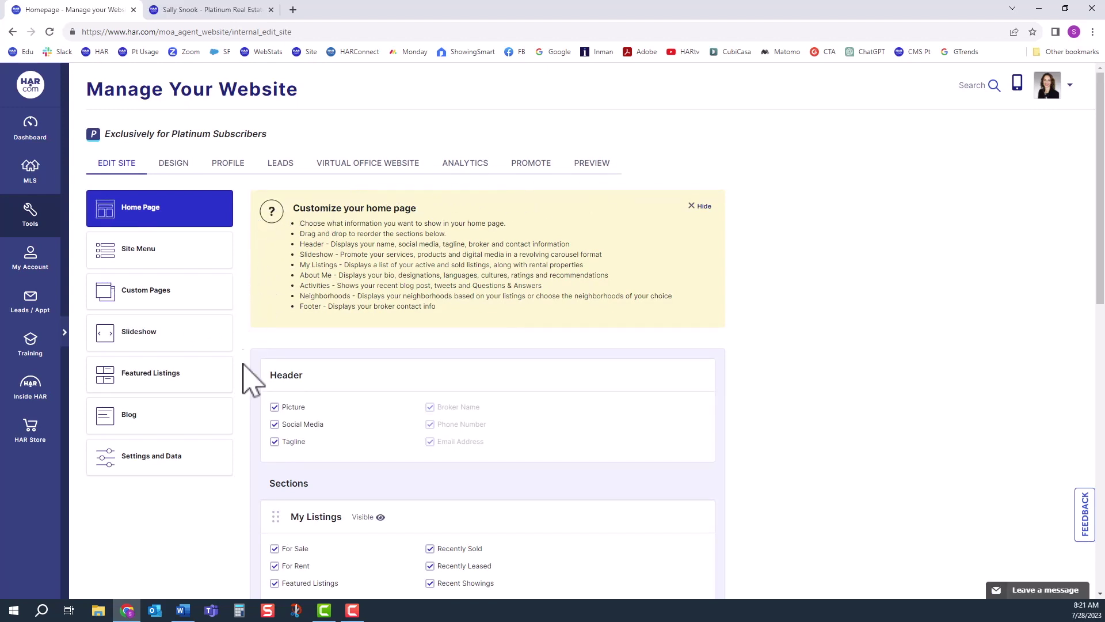
# Apply the second template thumbnail under the DESIGN tab.
pyautogui.click(185, 175)
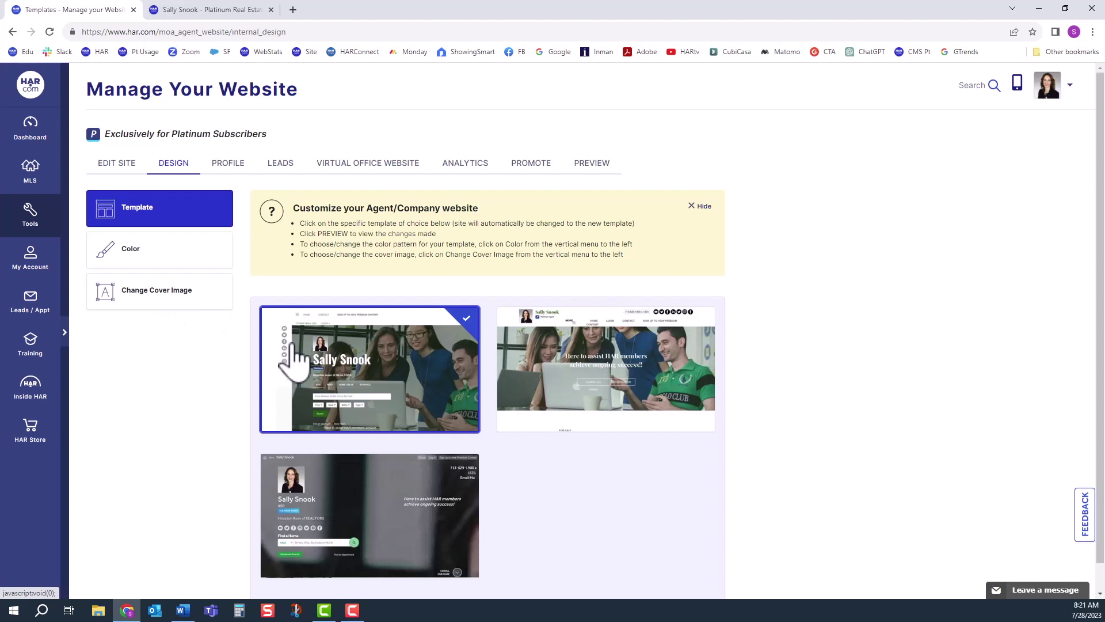
pyautogui.click(552, 393)
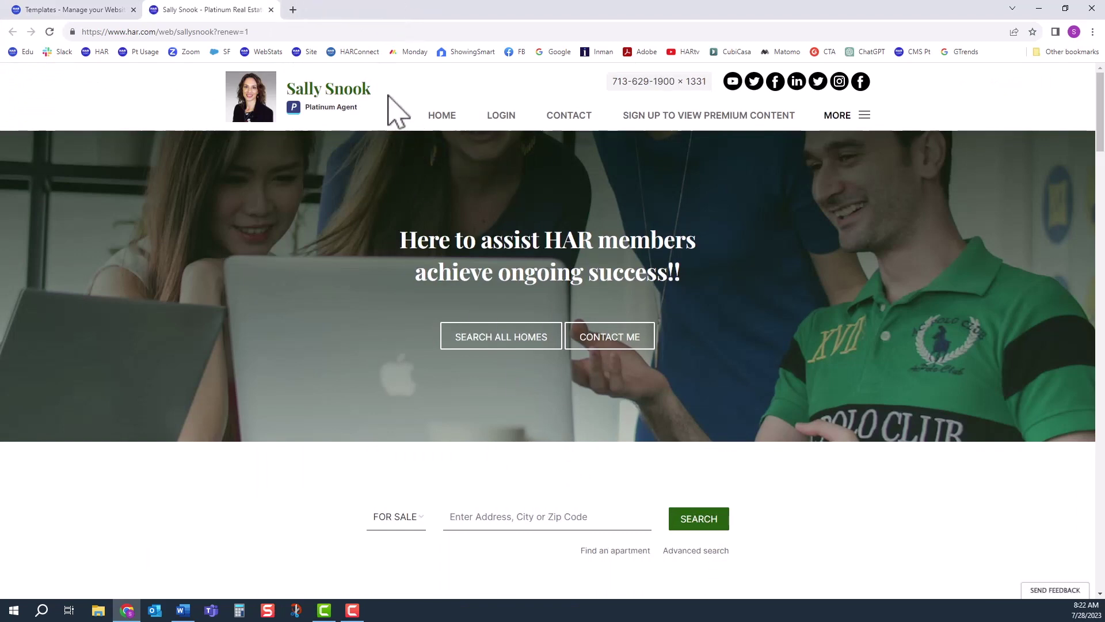
pyautogui.scroll(-3, 797, 532)
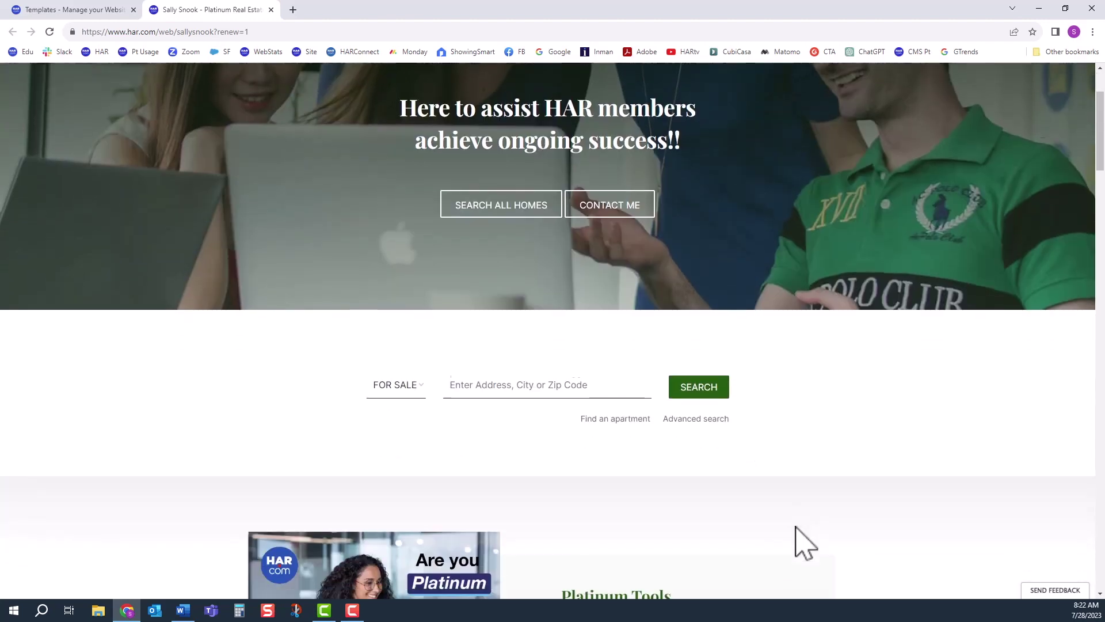
pyautogui.scroll(-5, 799, 540)
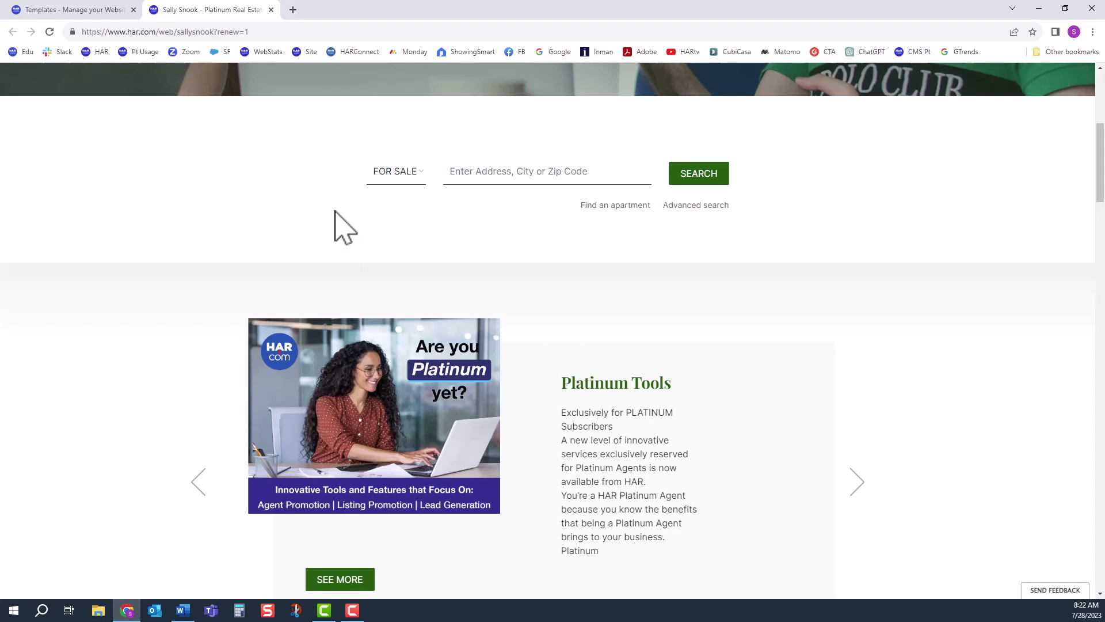
# Set the Color option to the black swatch and close the outdated Sally Snook preview tab.
pyautogui.click(86, 11)
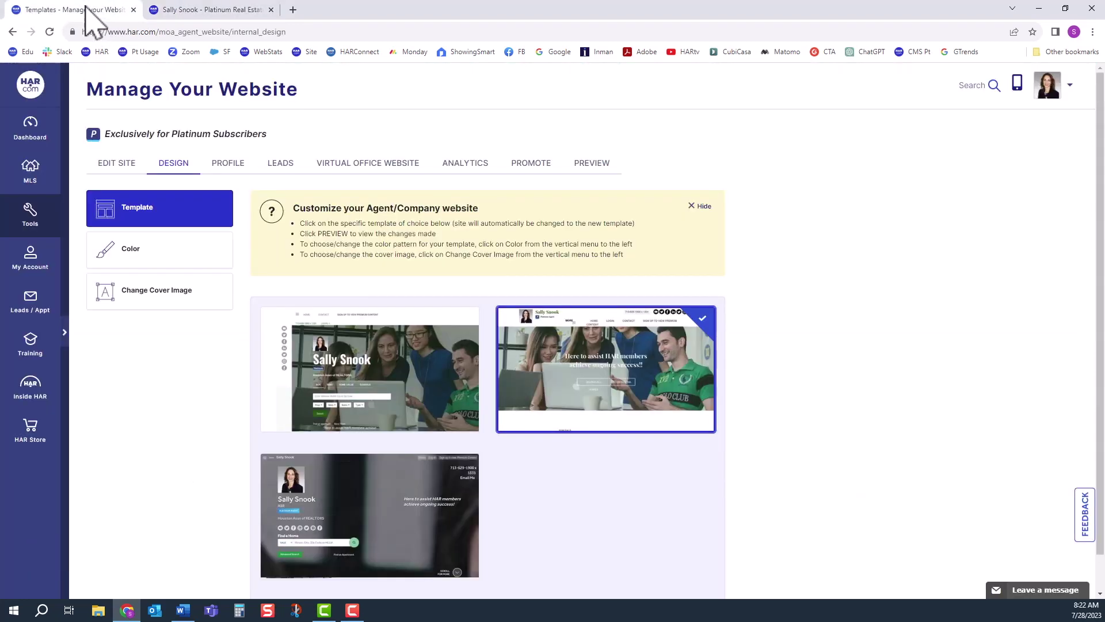
pyautogui.click(147, 254)
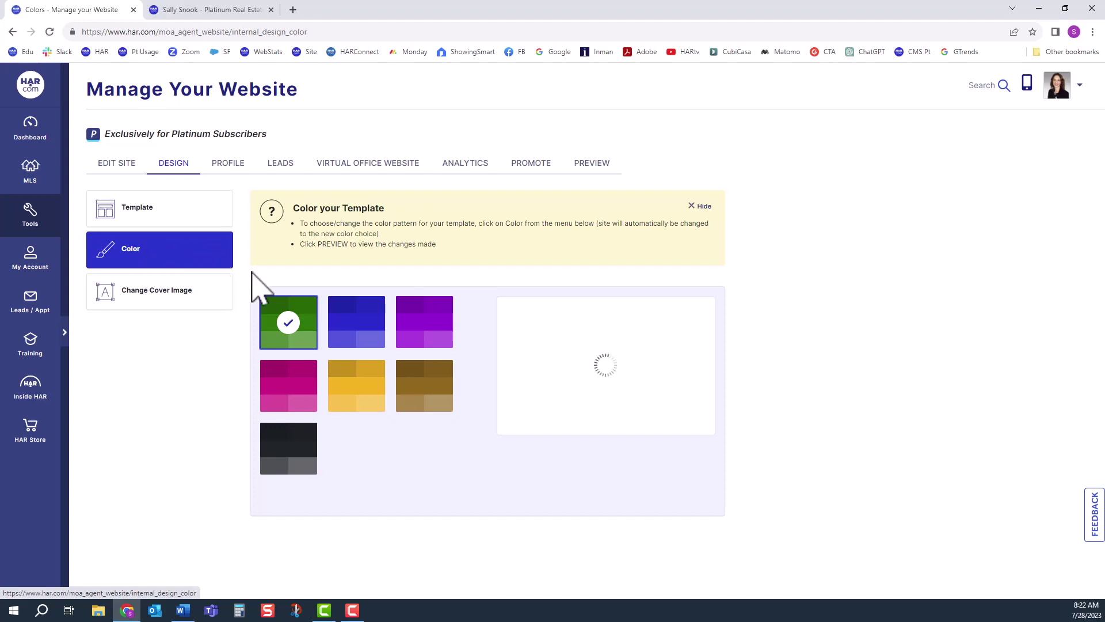
pyautogui.click(291, 457)
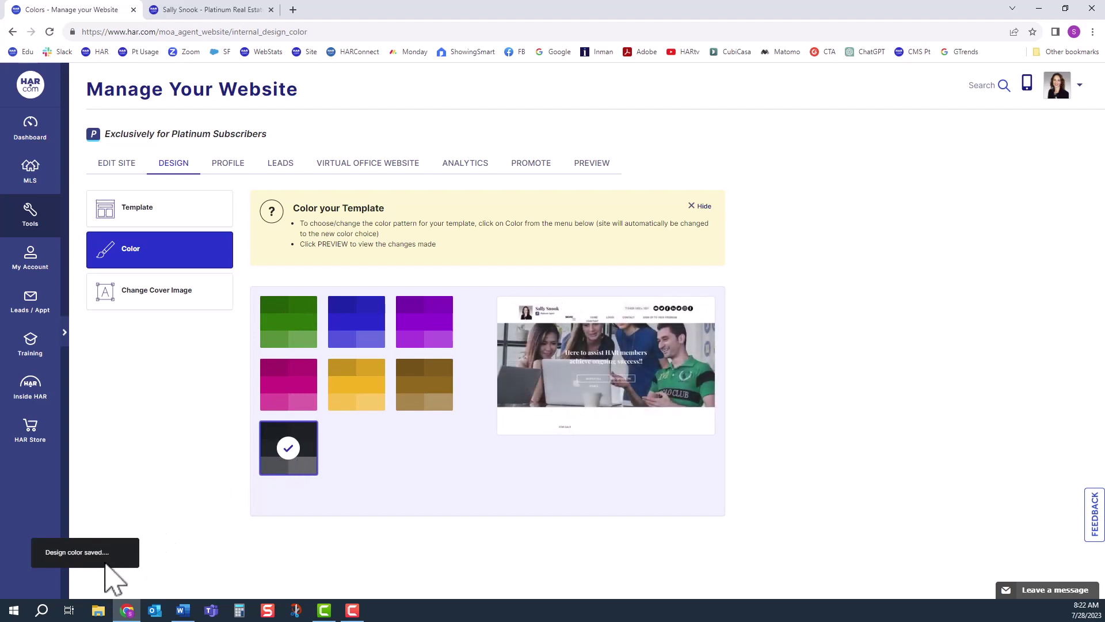
pyautogui.click(271, 10)
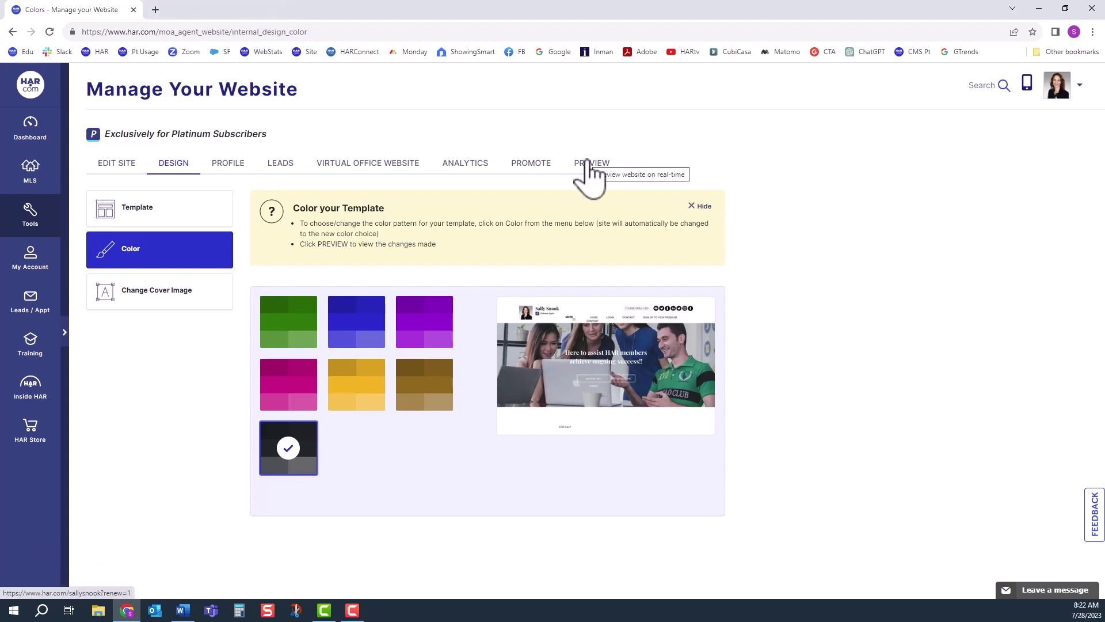
# Preview the site in a new tab to see the black buttons.
pyautogui.click(591, 164)
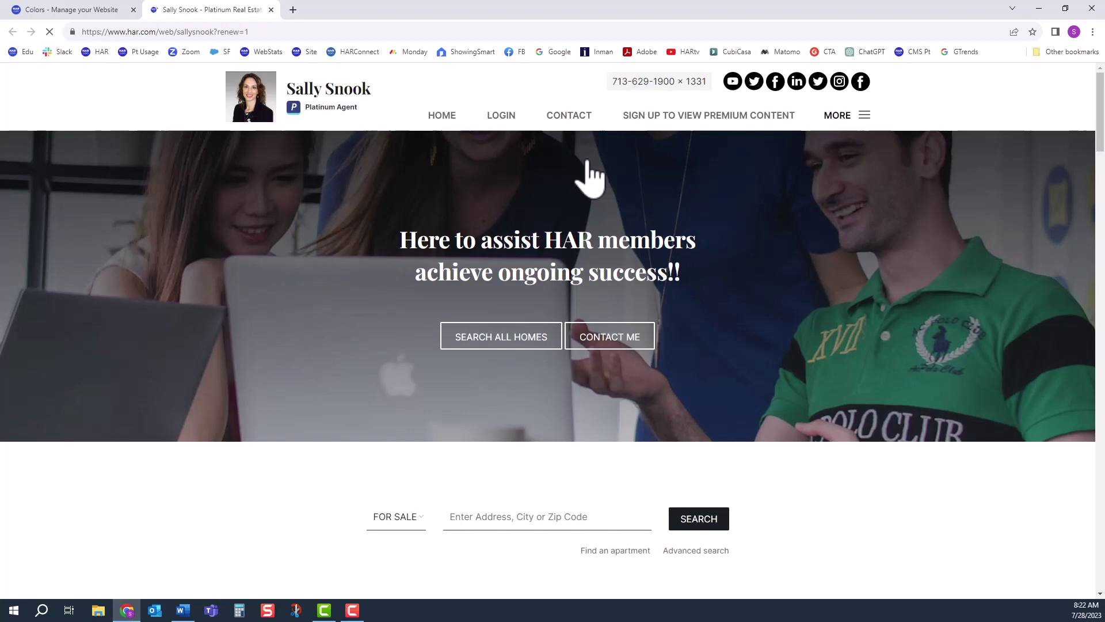
pyautogui.scroll(-3, 637, 393)
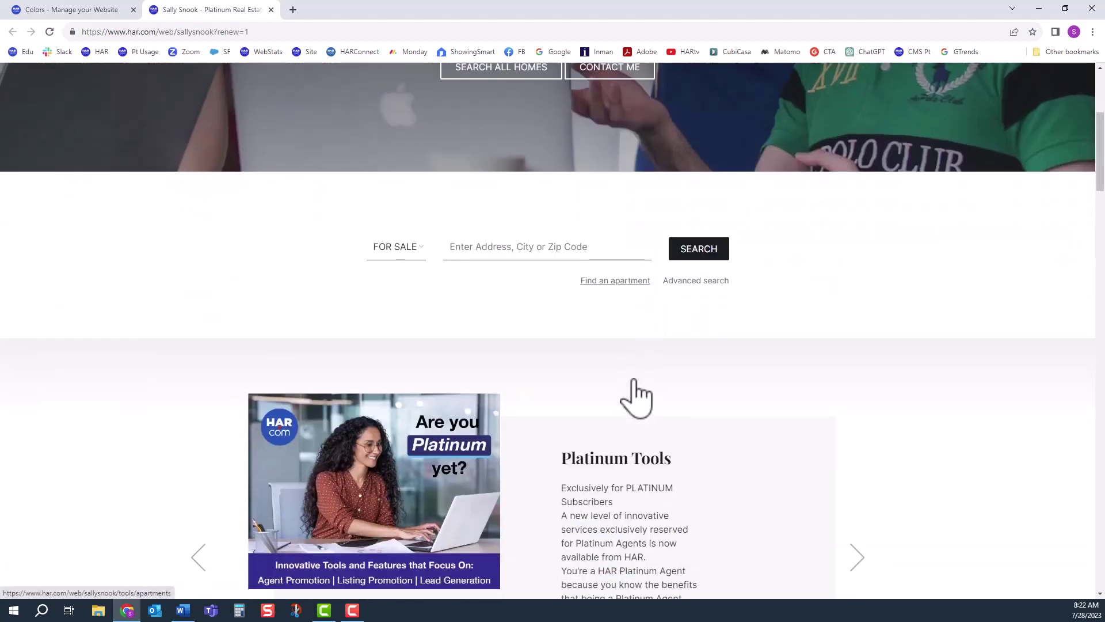
pyautogui.scroll(-1, 636, 393)
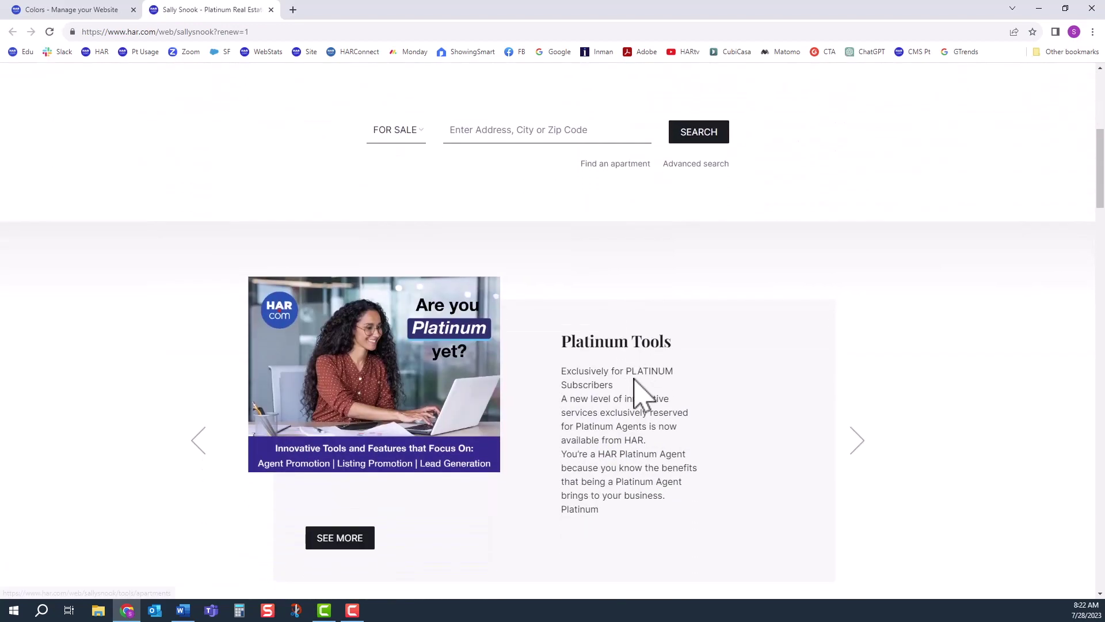
# Under Change Cover Image, browse the 'featured images' and 'our catalog' options.
pyautogui.click(84, 12)
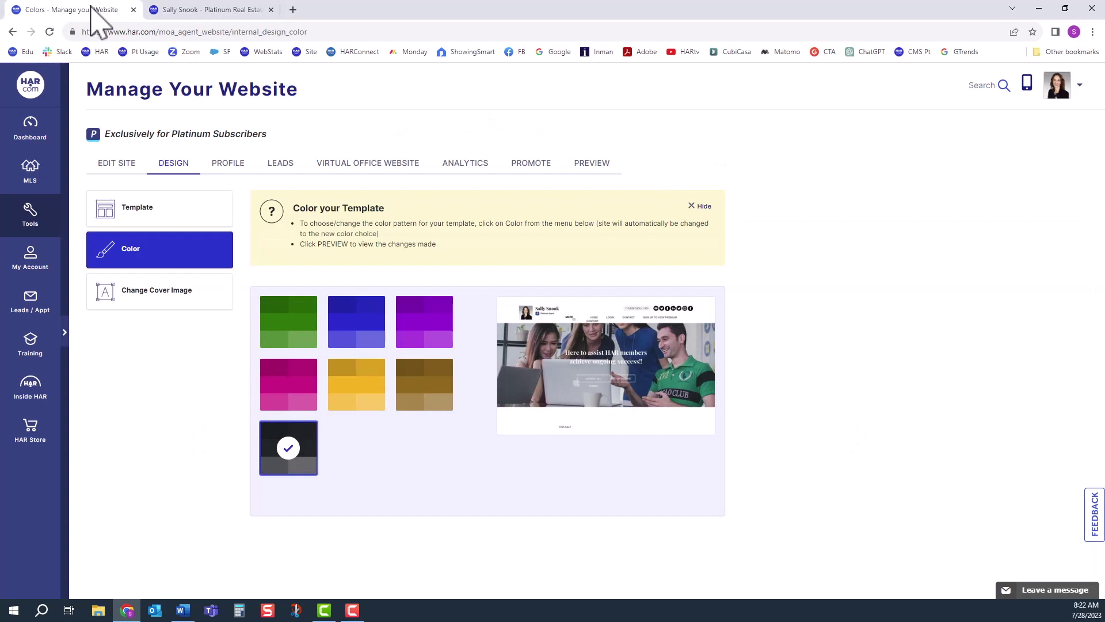
pyautogui.click(177, 293)
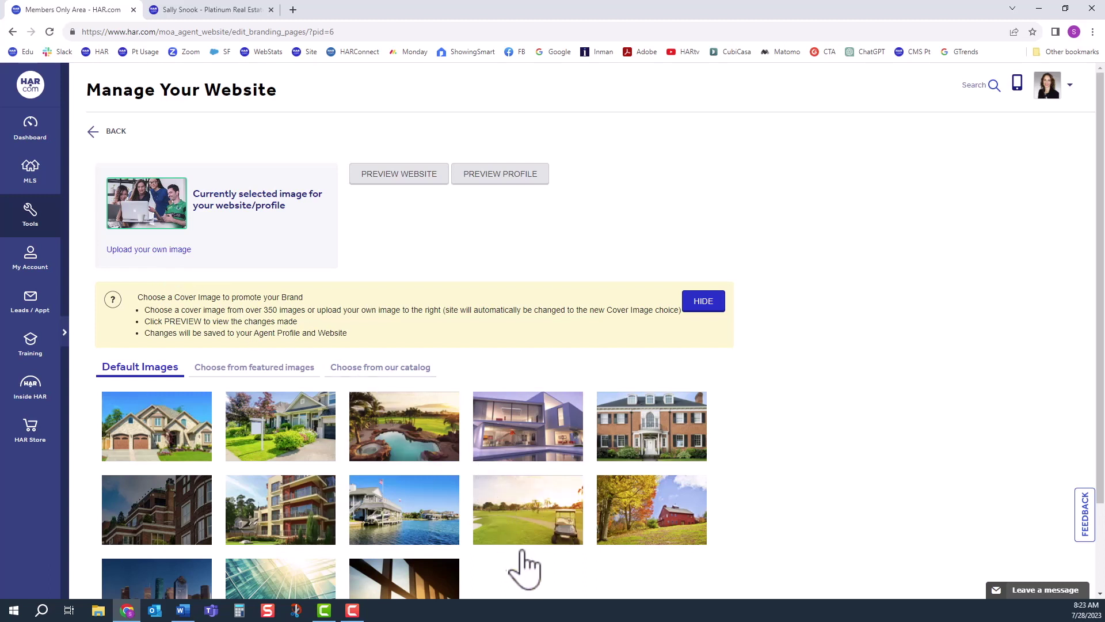
pyautogui.click(259, 371)
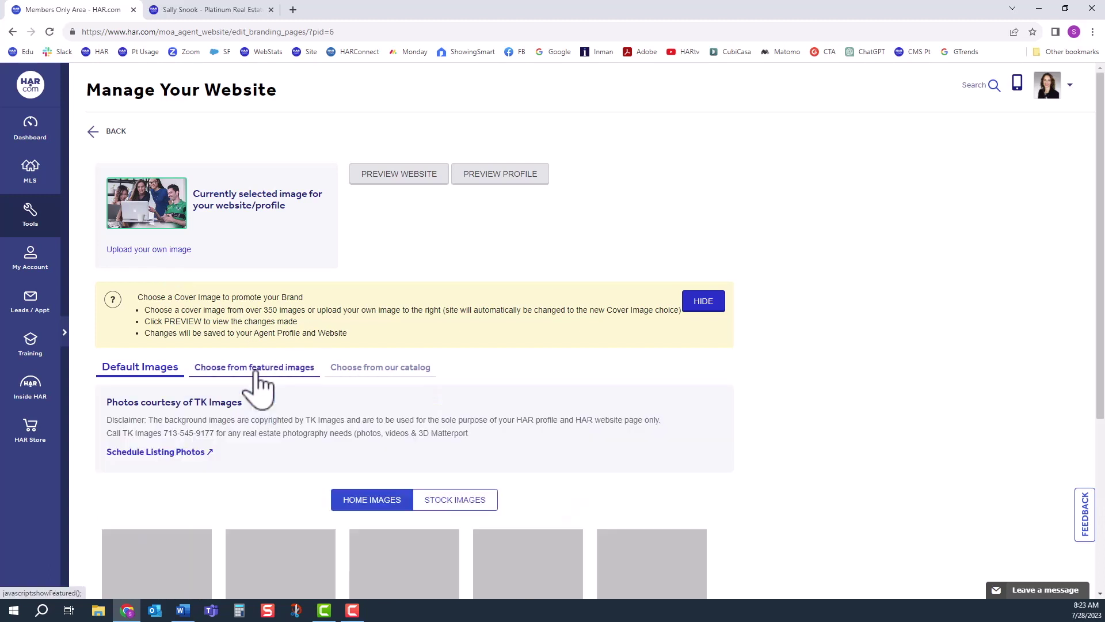
pyautogui.click(368, 370)
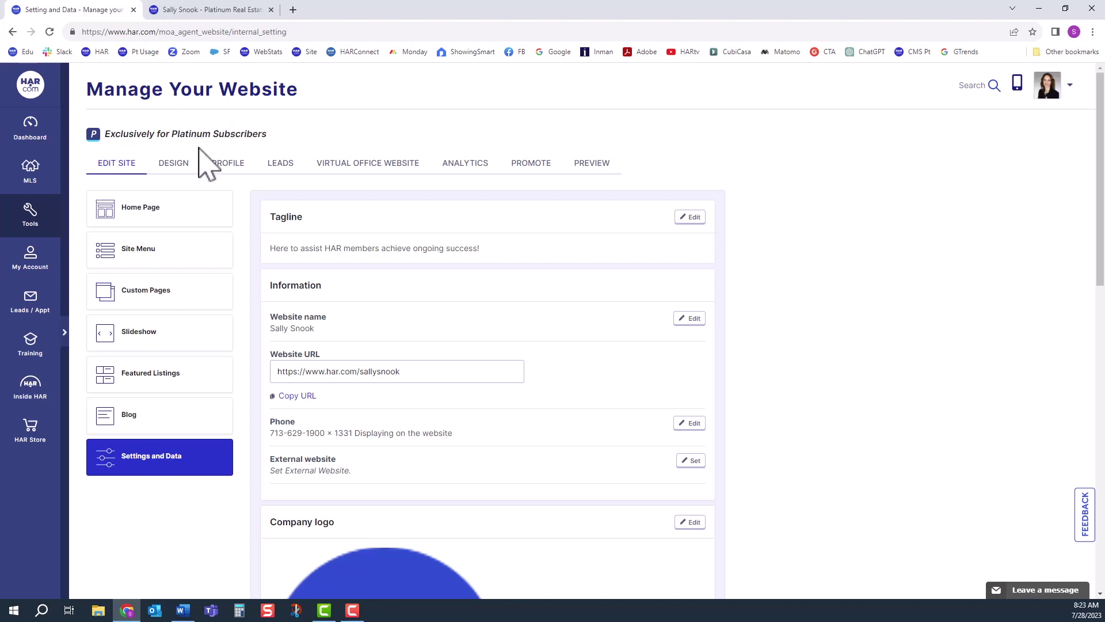
# Show the Template options under the DESIGN tab, with the current template marked.
pyautogui.click(175, 167)
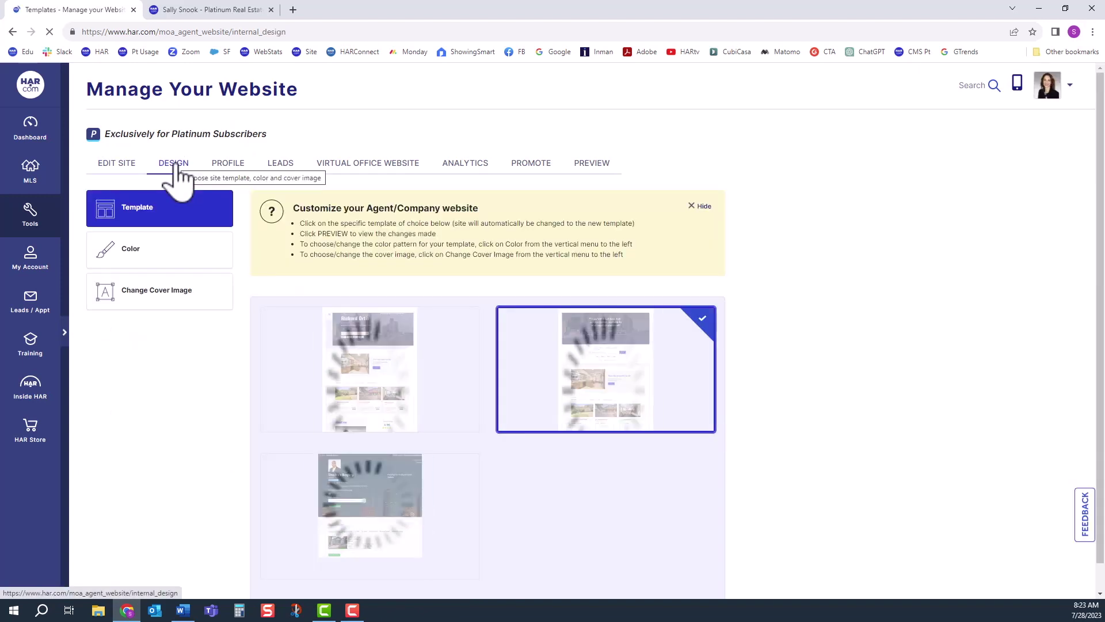